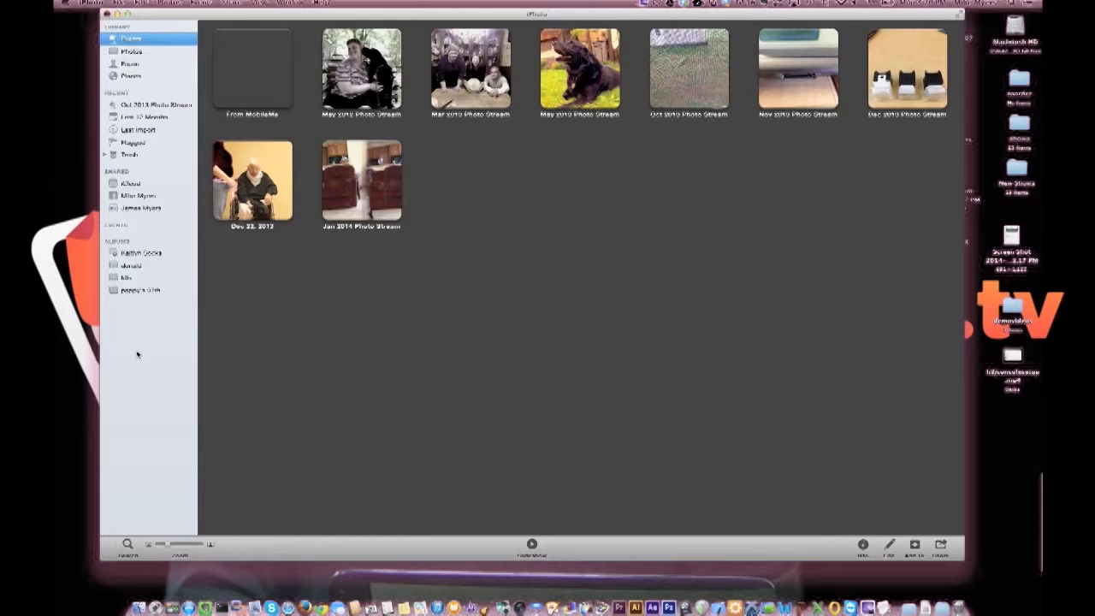
# - Create a new smart album and name it "smart album"
pyautogui.rightClick(137, 355)
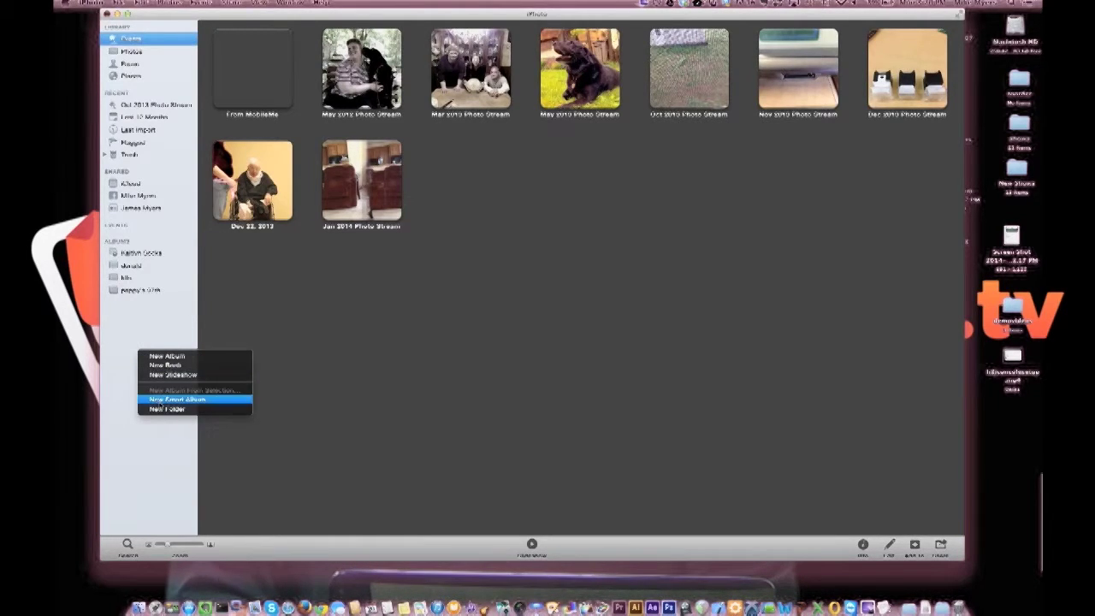
pyautogui.click(158, 400)
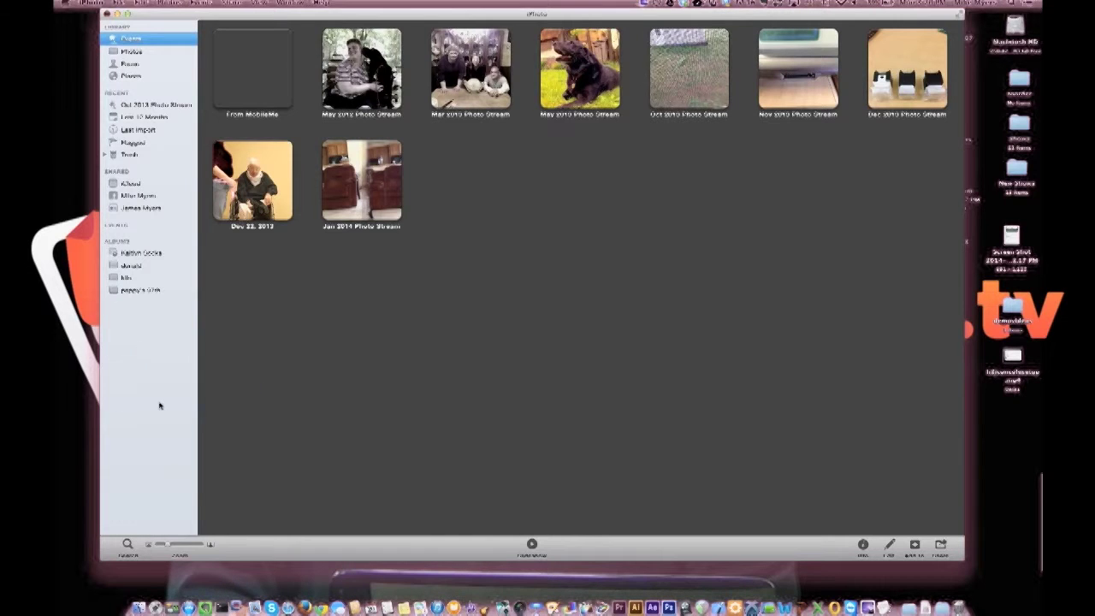
pyautogui.write('smart al')
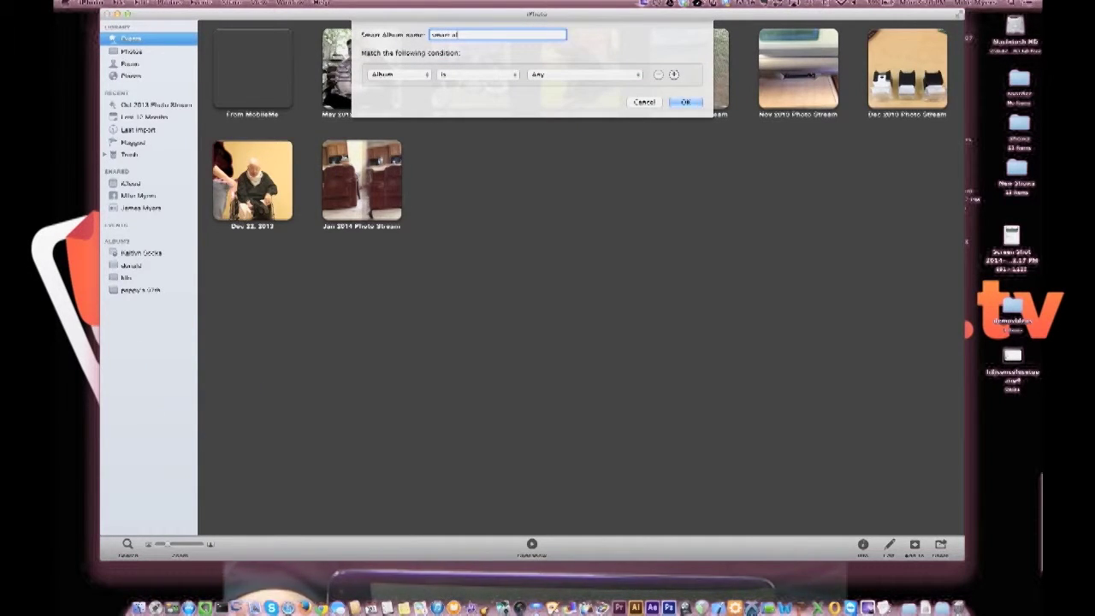
pyautogui.write('bum')
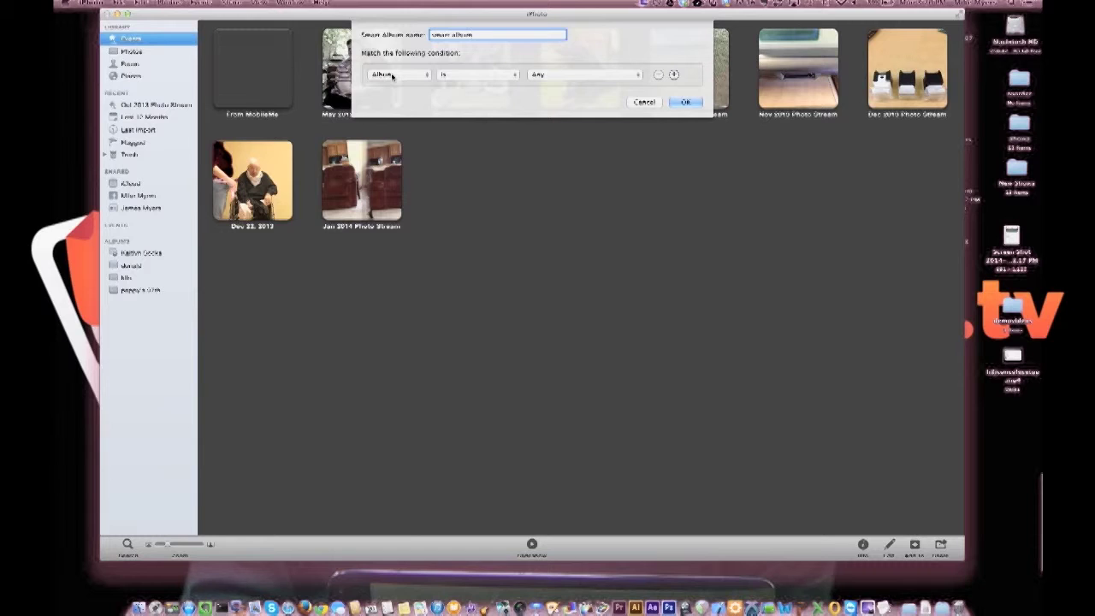
pyautogui.click(543, 75)
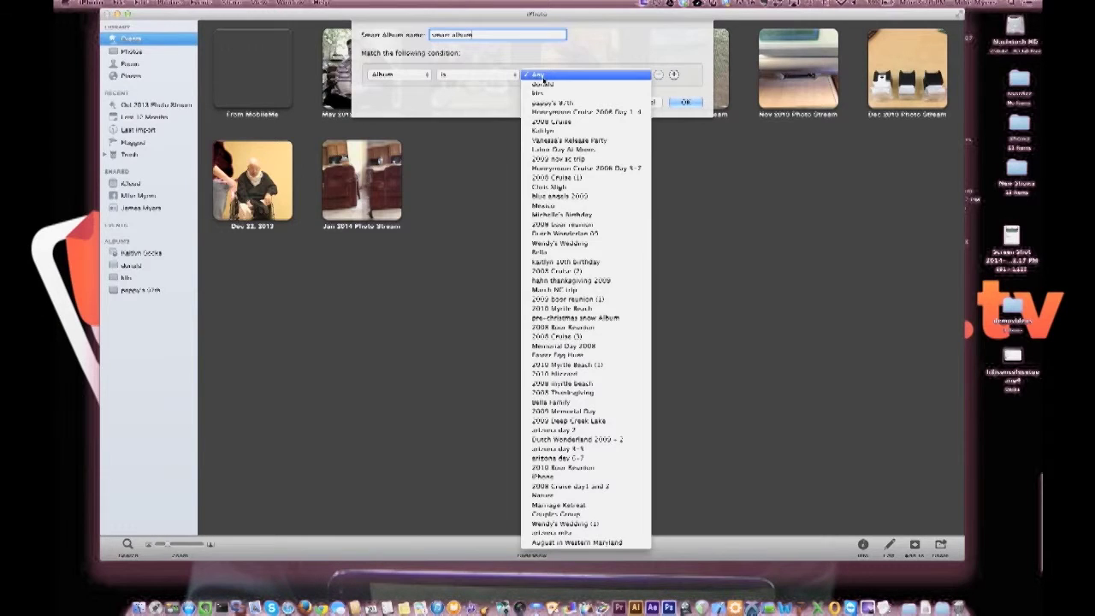
pyautogui.click(426, 77)
pyautogui.click(449, 77)
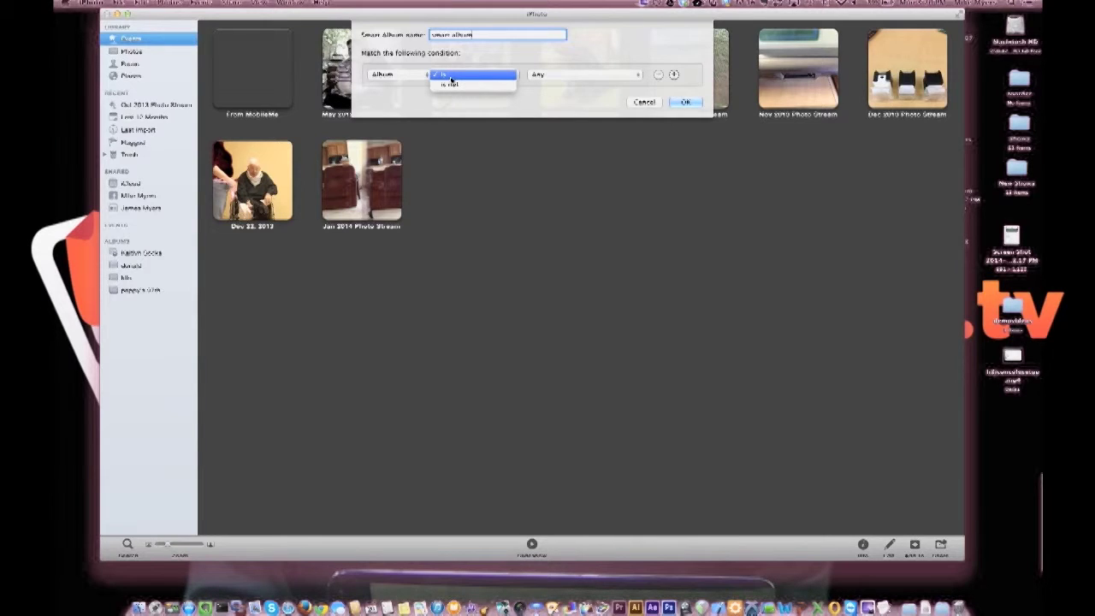
pyautogui.click(443, 77)
# - Switch the smart album's condition to Any Text and check its comparison options
pyautogui.click(413, 77)
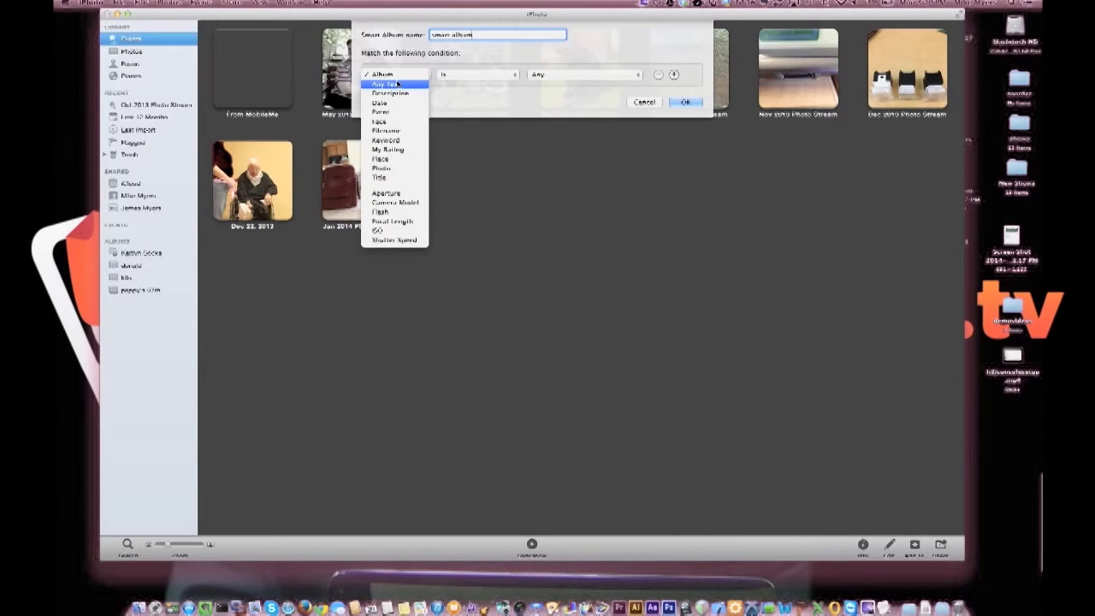
pyautogui.click(398, 83)
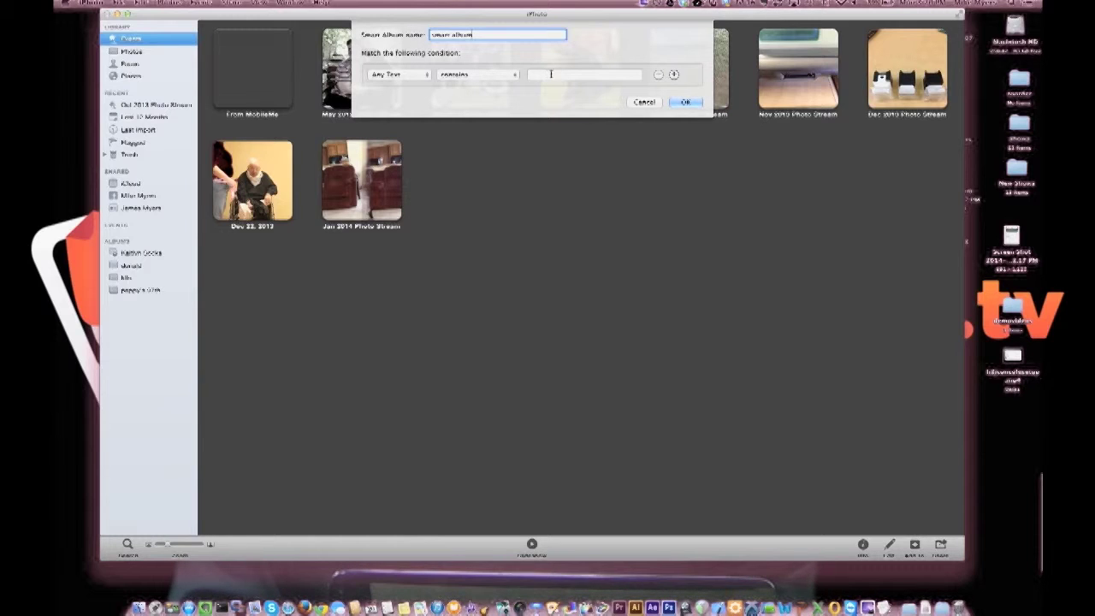
pyautogui.click(497, 77)
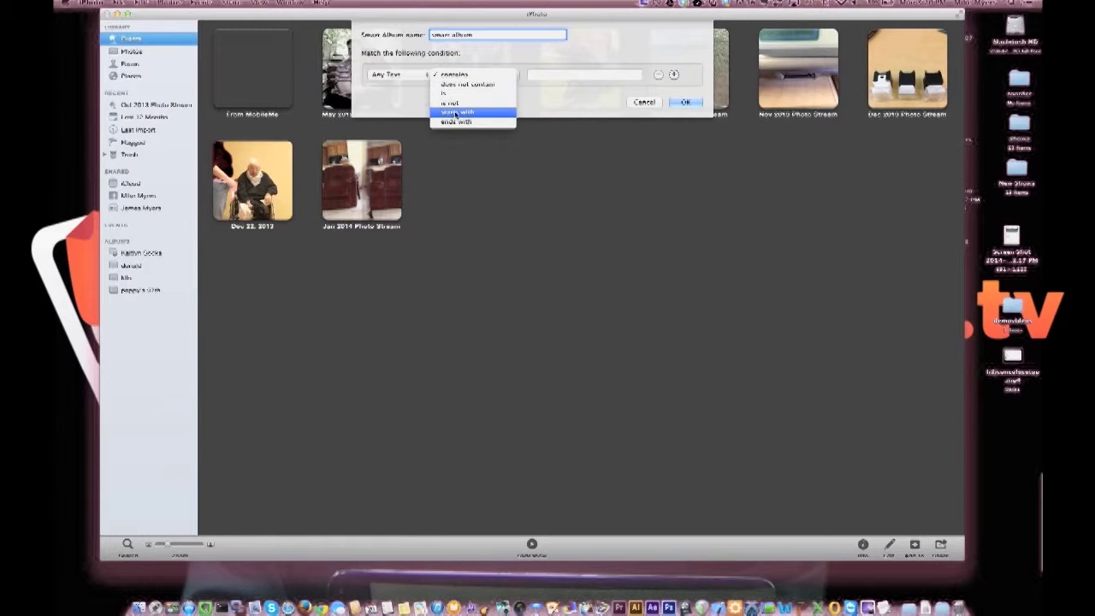
pyautogui.click(400, 76)
# - Set the smart album's condition to Face contains
pyautogui.click(401, 76)
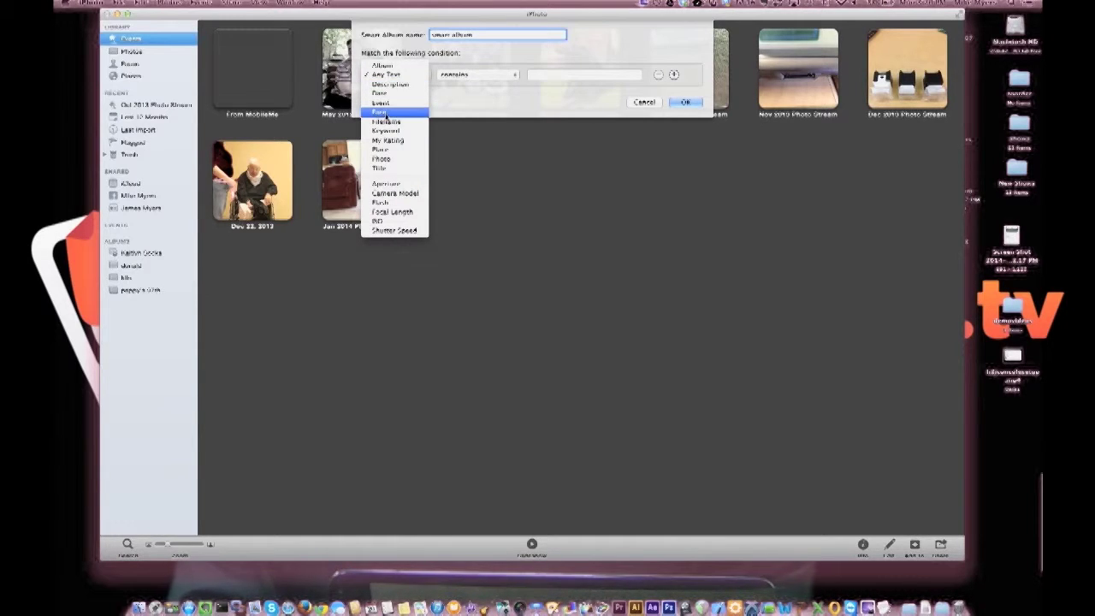
pyautogui.click(385, 115)
pyautogui.click(458, 77)
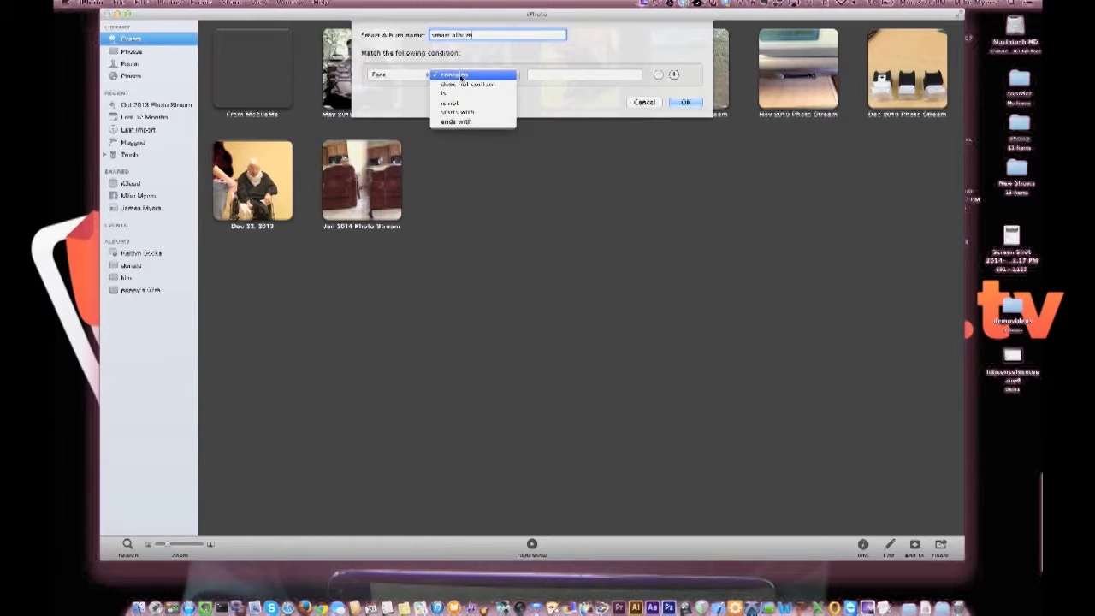
pyautogui.click(462, 77)
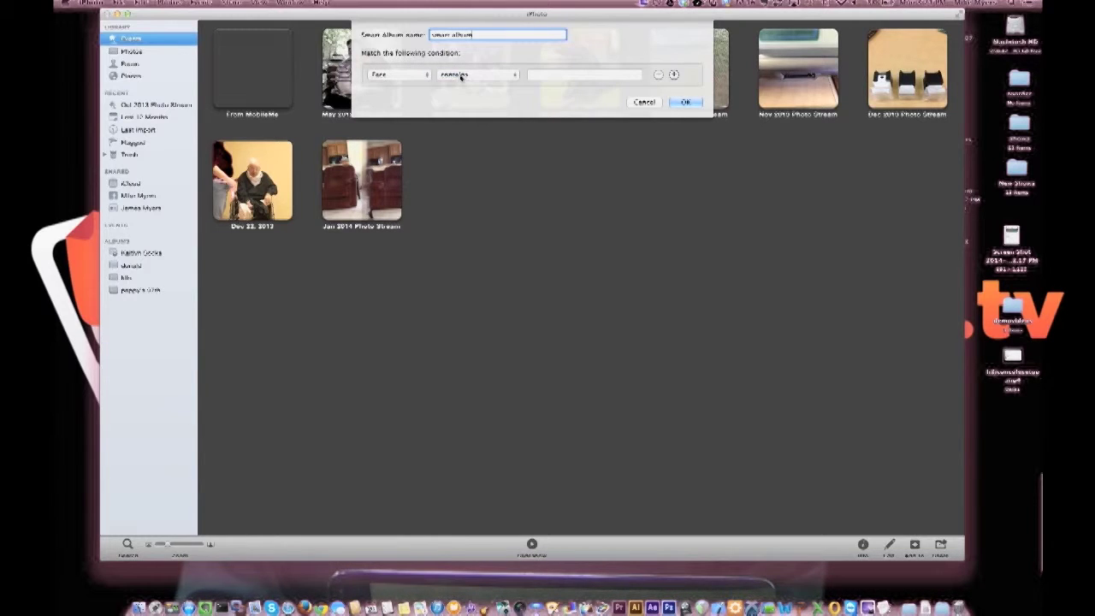
# - Set the smart album's condition to Date is after 1/1/2013
pyautogui.click(397, 75)
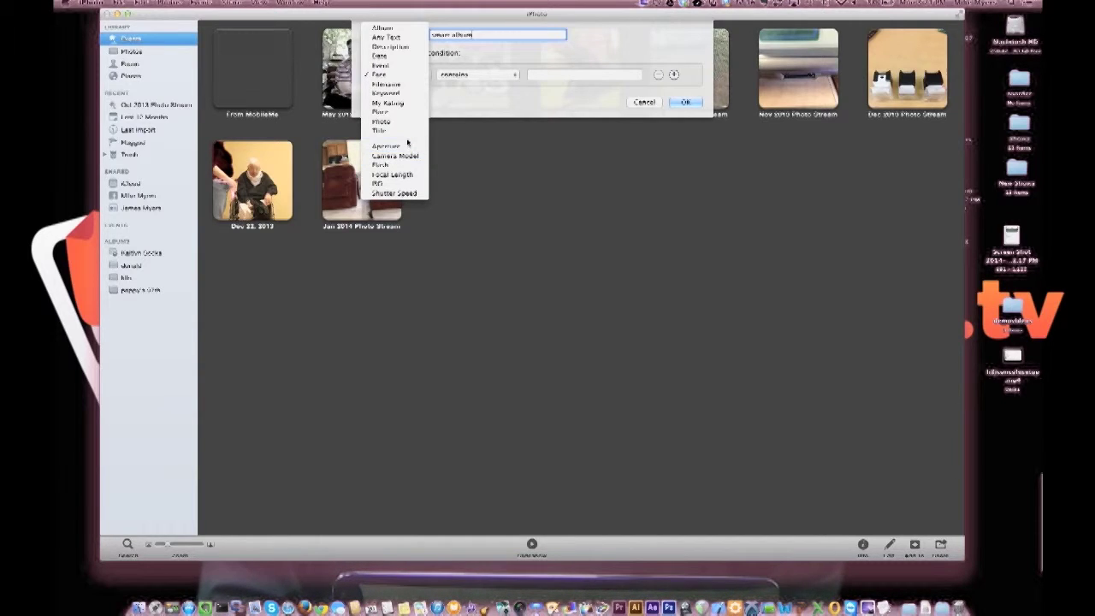
pyautogui.click(386, 56)
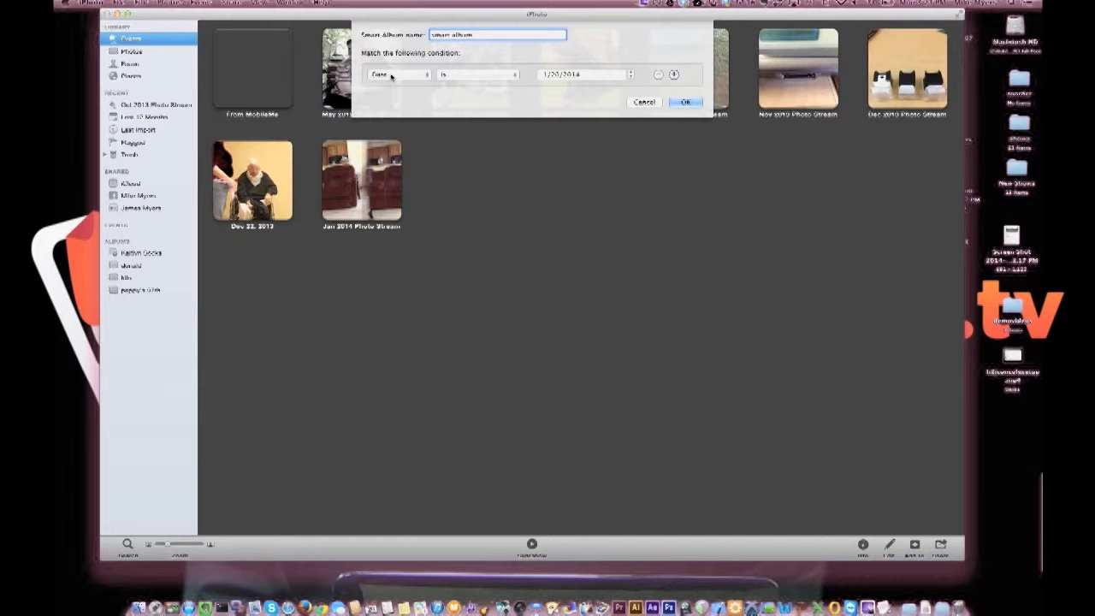
pyautogui.click(456, 78)
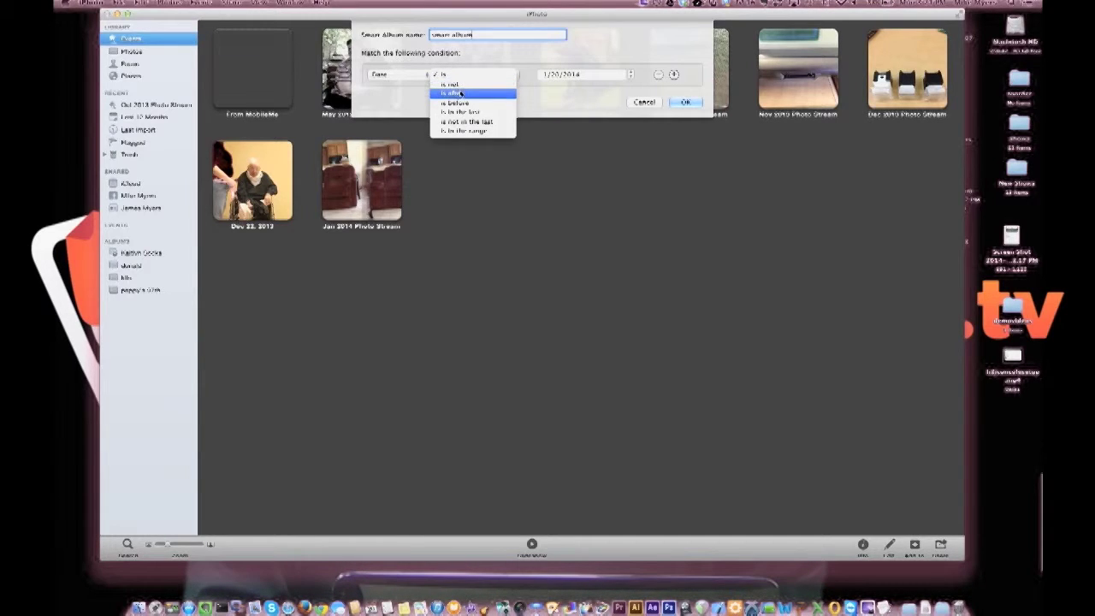
pyautogui.click(462, 93)
pyautogui.click(555, 76)
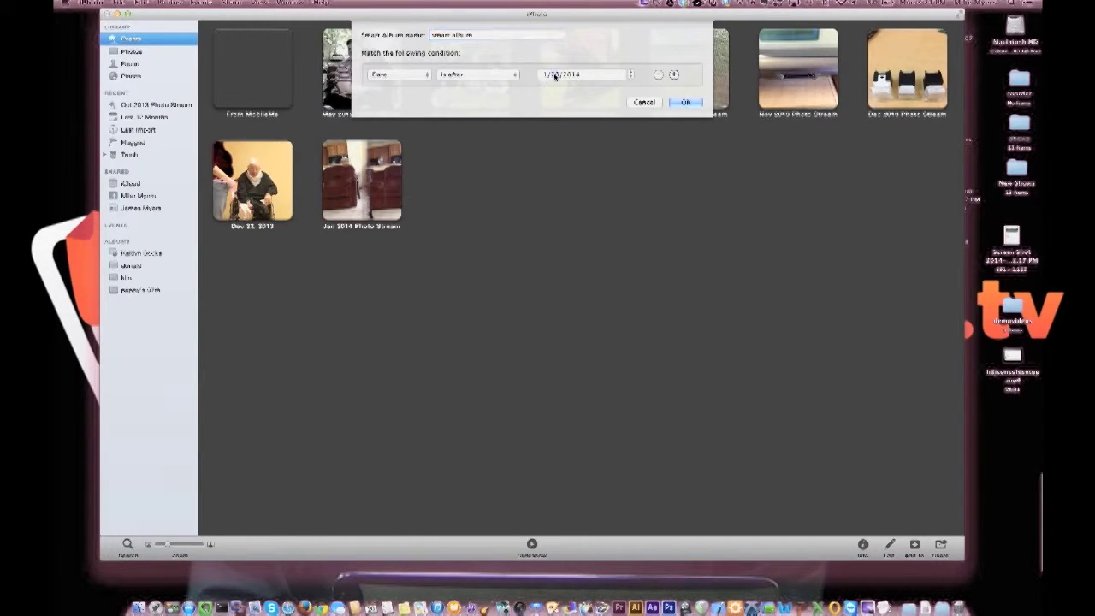
pyautogui.click(630, 78)
pyautogui.click(630, 79)
pyautogui.click(574, 75)
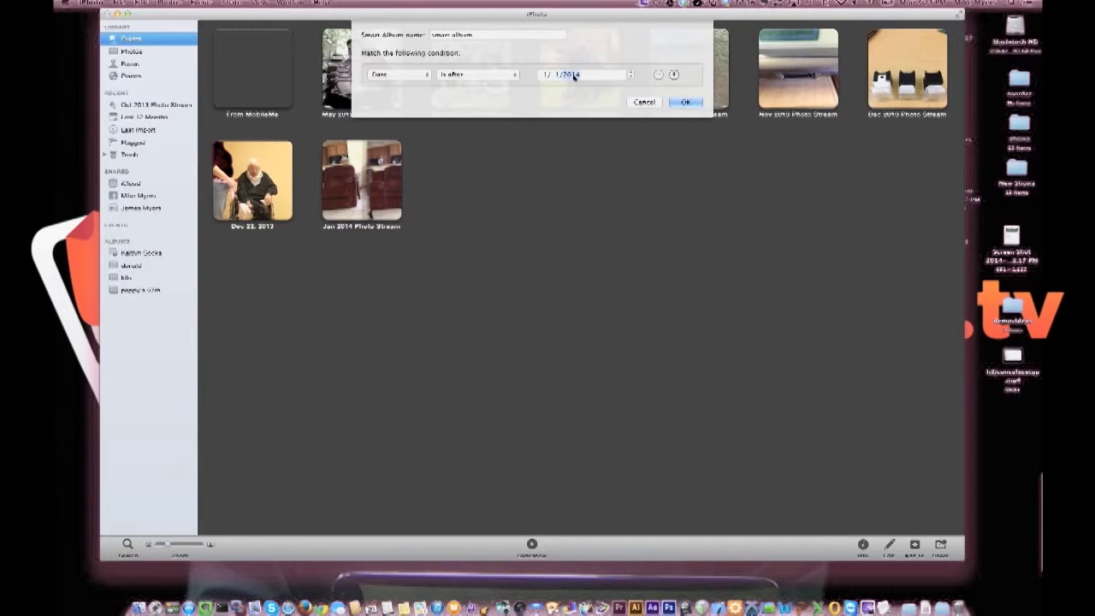
pyautogui.click(630, 79)
# - Add a second smart album condition requiring that Date is before 1/1/2014
pyautogui.click(675, 75)
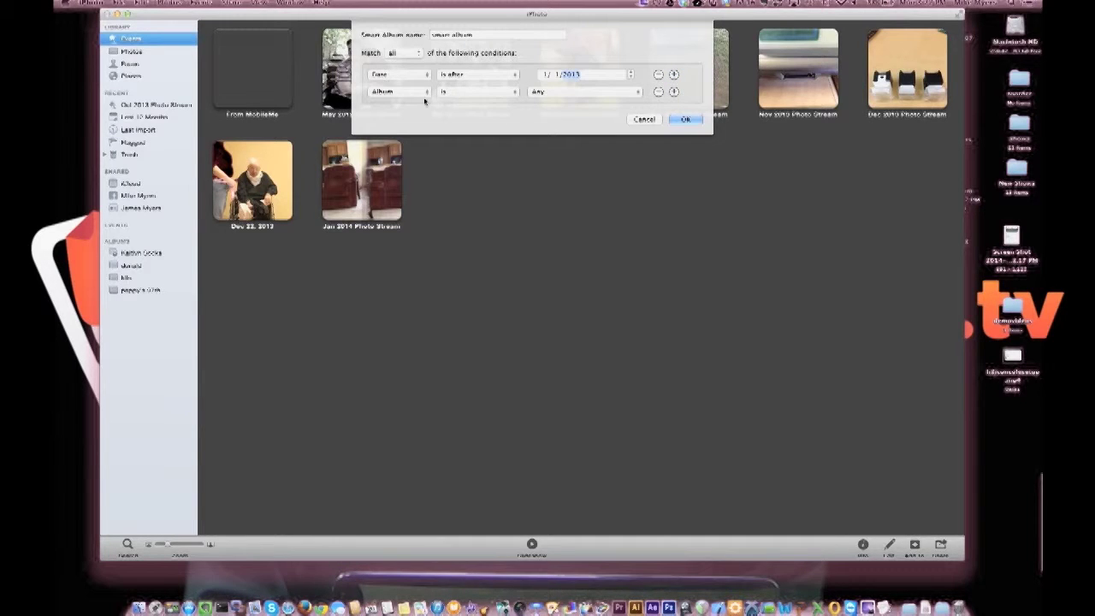
pyautogui.click(409, 92)
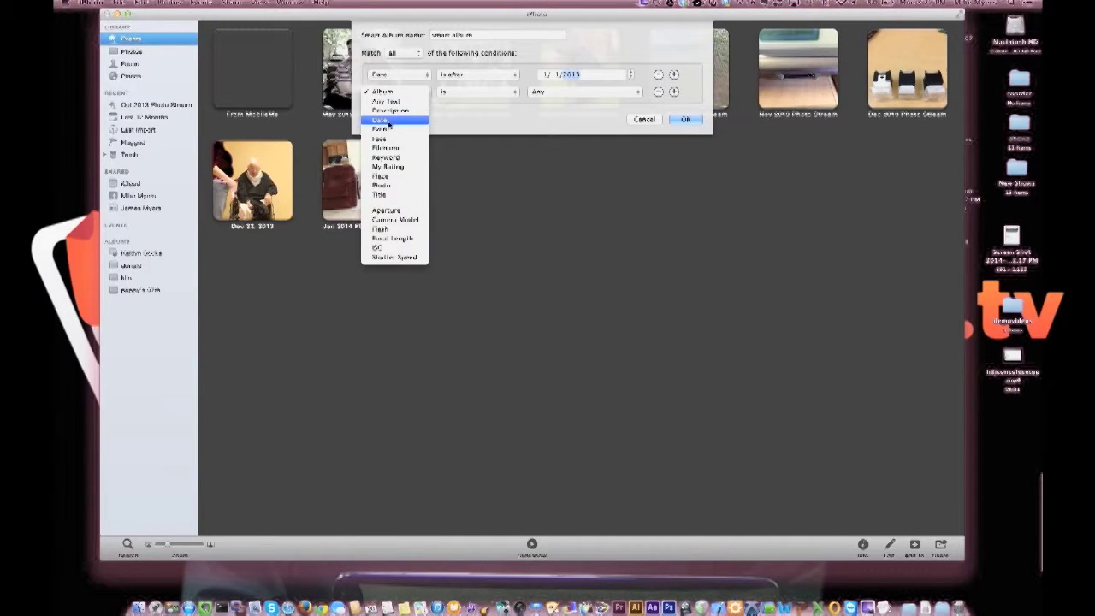
pyautogui.click(390, 121)
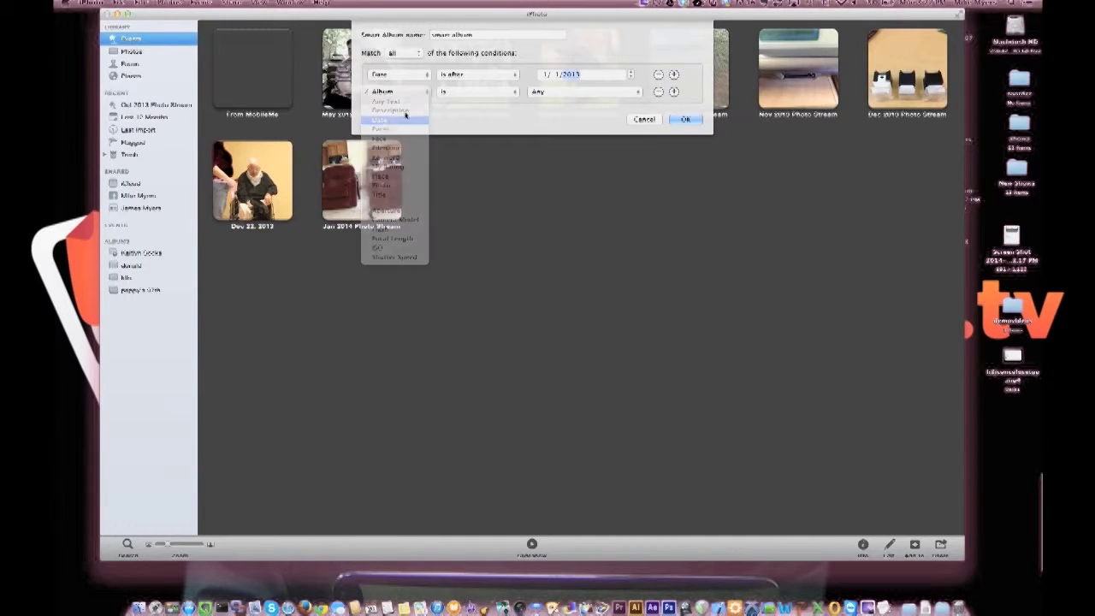
pyautogui.click(453, 91)
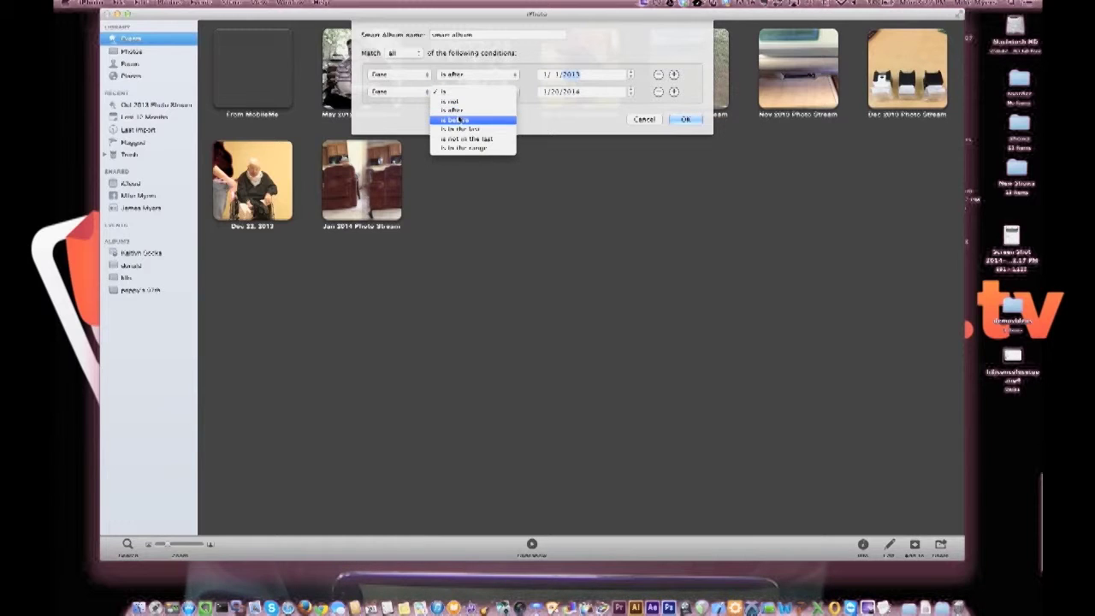
pyautogui.click(460, 120)
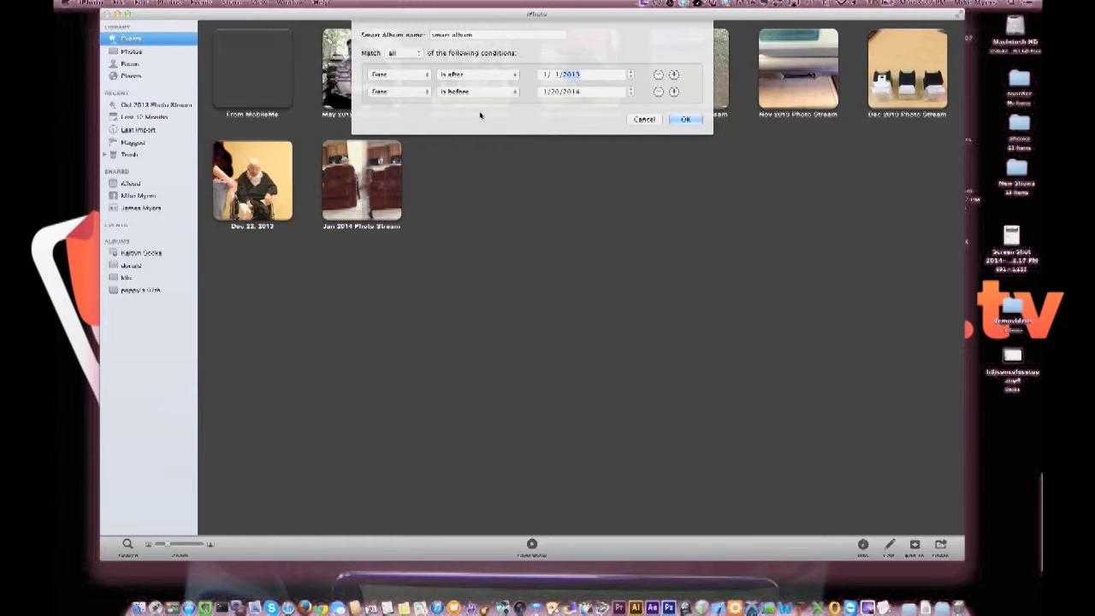
pyautogui.click(553, 92)
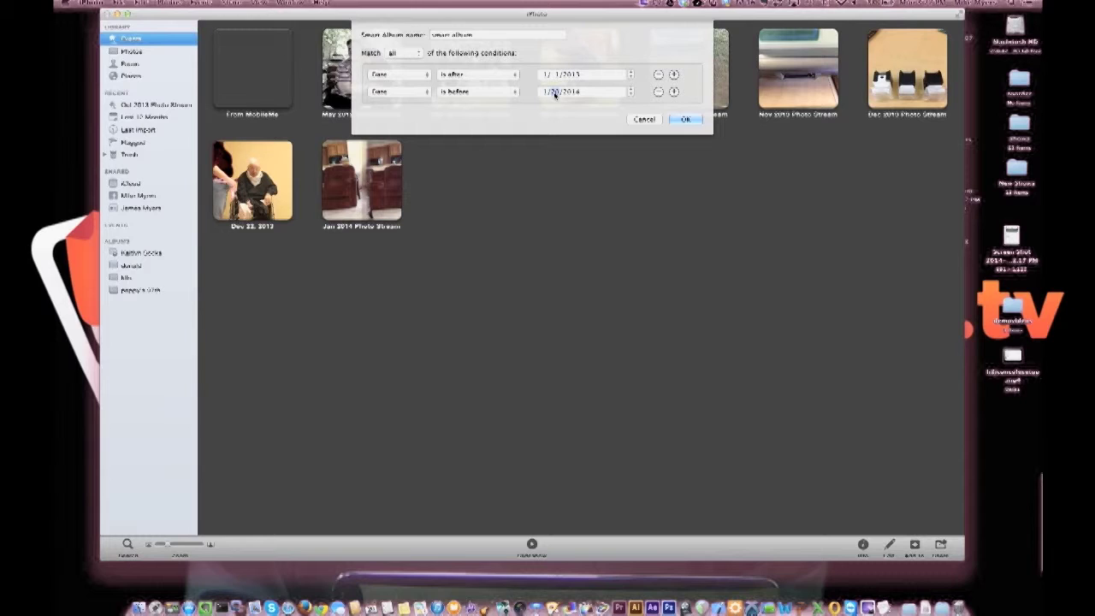
pyautogui.click(631, 94)
pyautogui.click(630, 94)
pyautogui.click(631, 94)
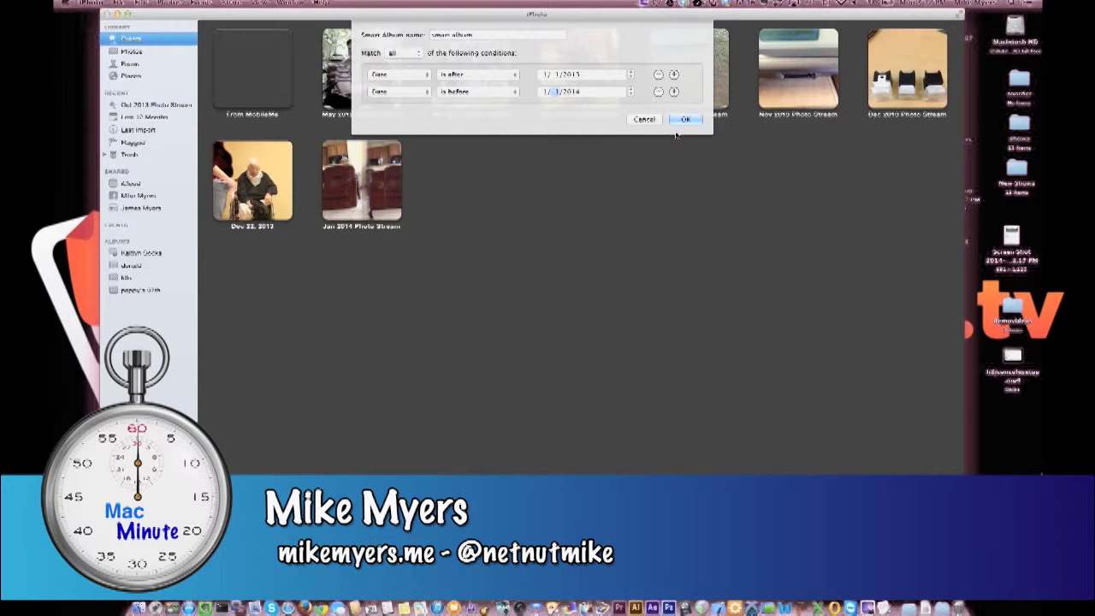
# - Switch the second date condition to "is in the range" and remove that condition from the smart album
pyautogui.click(512, 96)
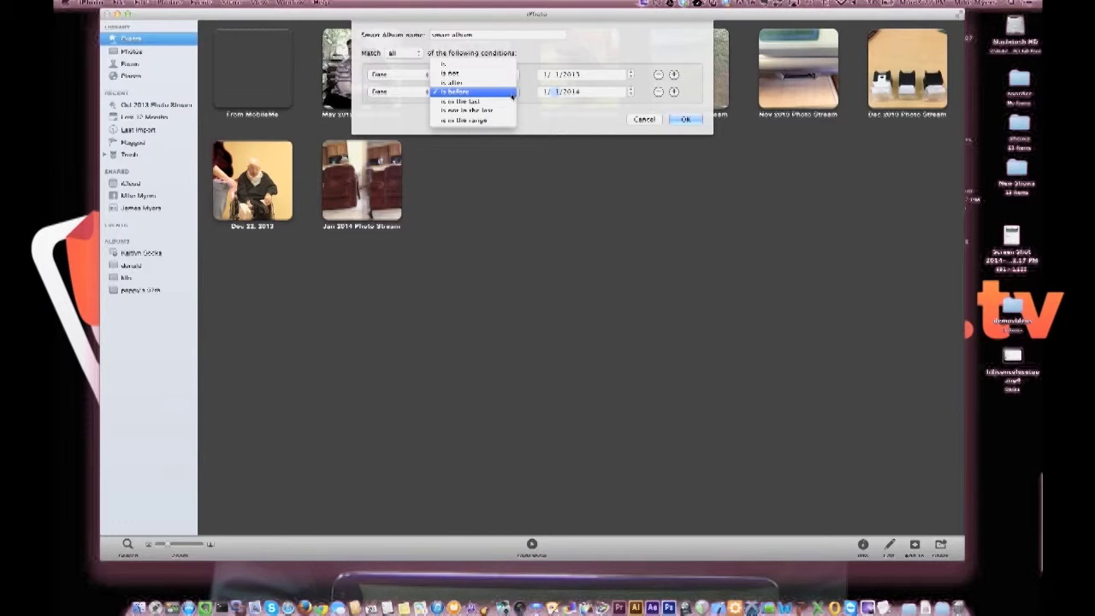
pyautogui.click(569, 122)
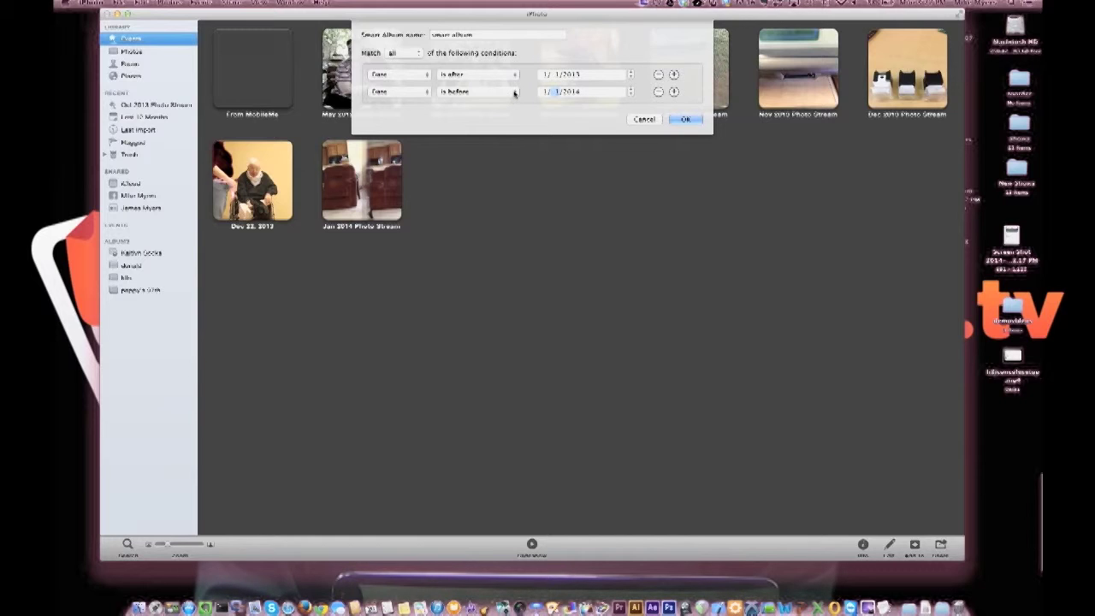
pyautogui.click(515, 92)
pyautogui.click(488, 121)
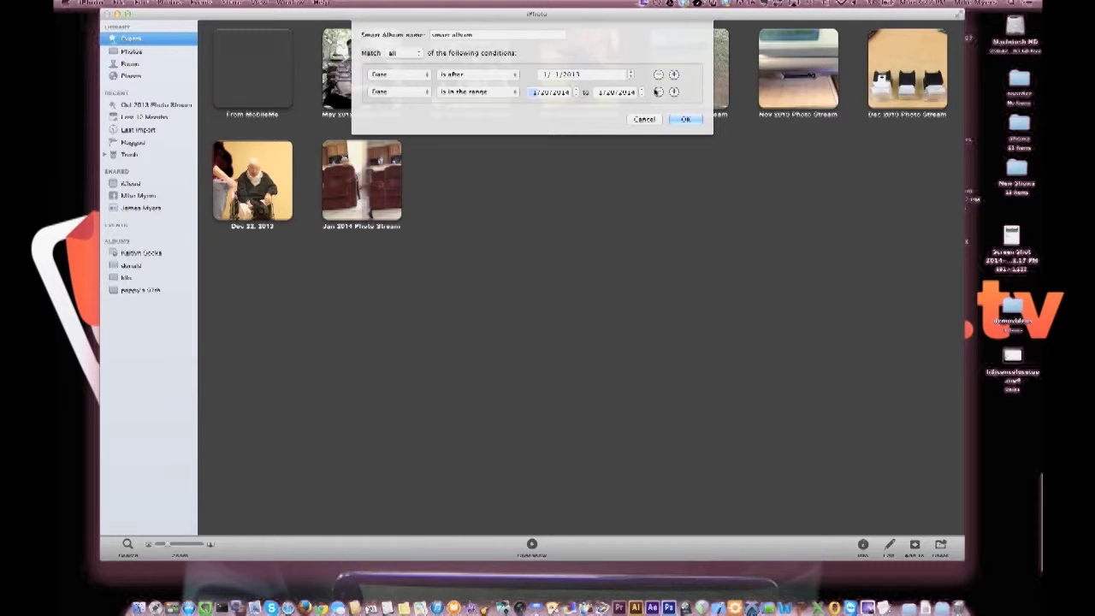
pyautogui.click(658, 91)
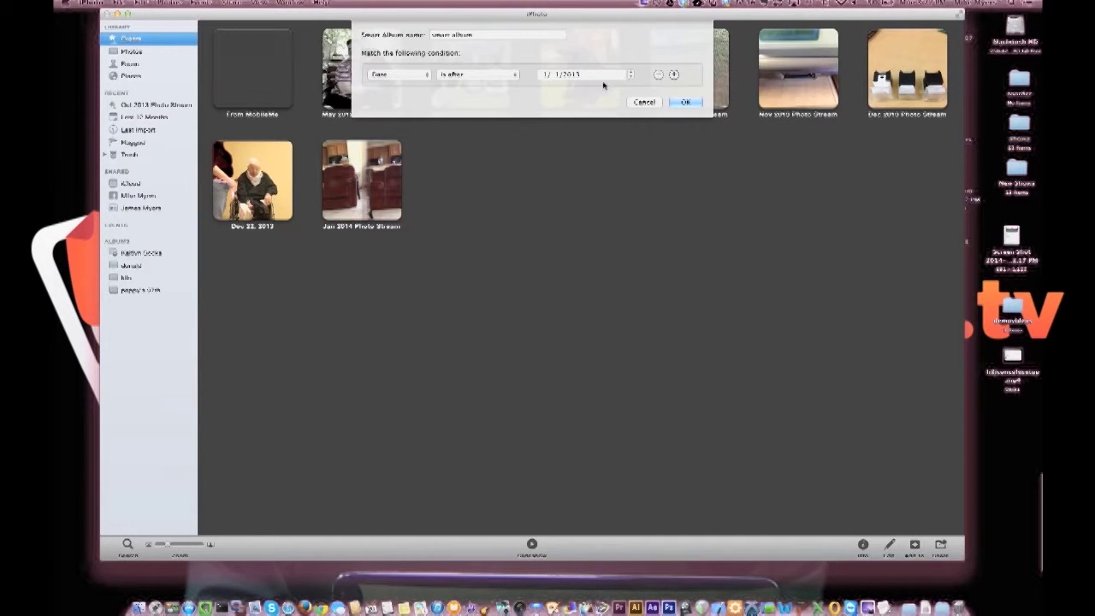
# - Change the remaining Date condition to "is in the range" with a January 2013 start, adjust its end date, and create the smart album
pyautogui.click(486, 76)
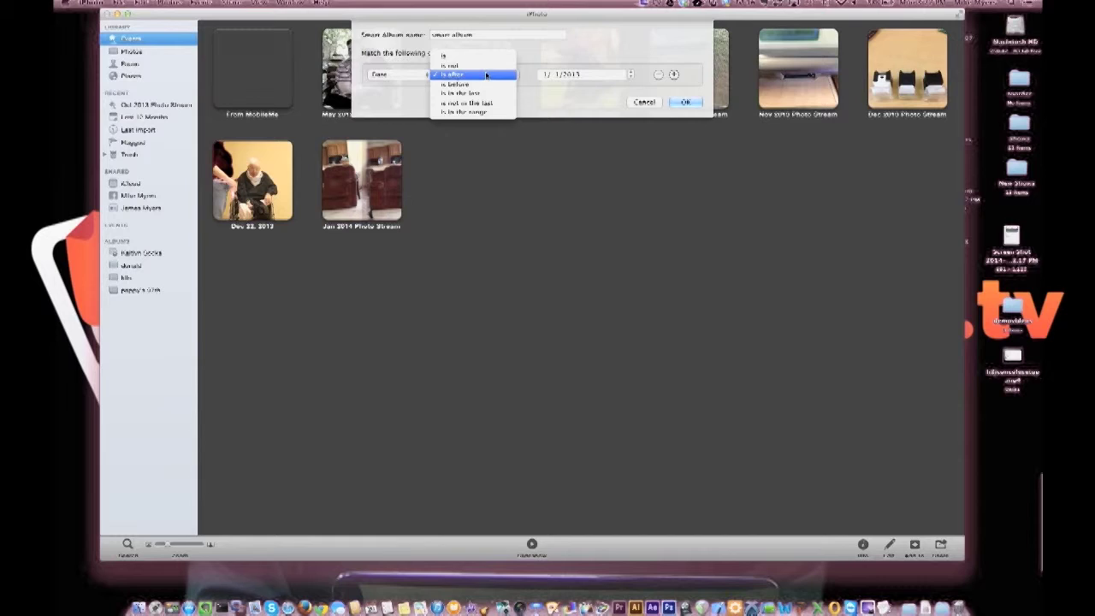
pyautogui.click(475, 112)
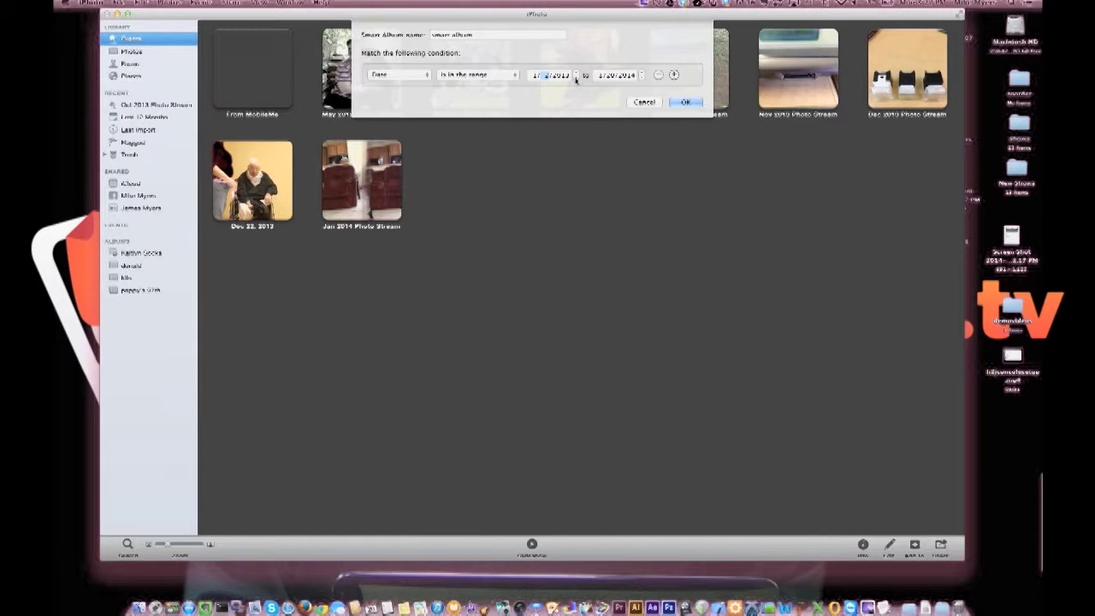
pyautogui.click(642, 79)
pyautogui.click(642, 78)
pyautogui.click(685, 101)
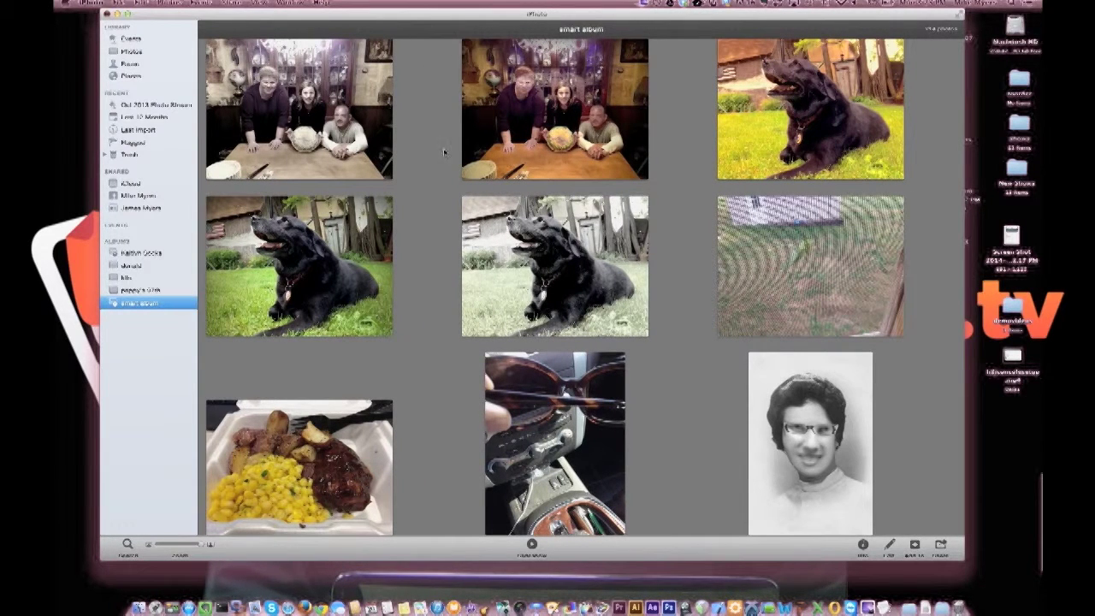
# - Look through the photos collected in the new smart album and quit the photo application
pyautogui.scroll(-5, 403, 150)
pyautogui.scroll(-10, 402, 151)
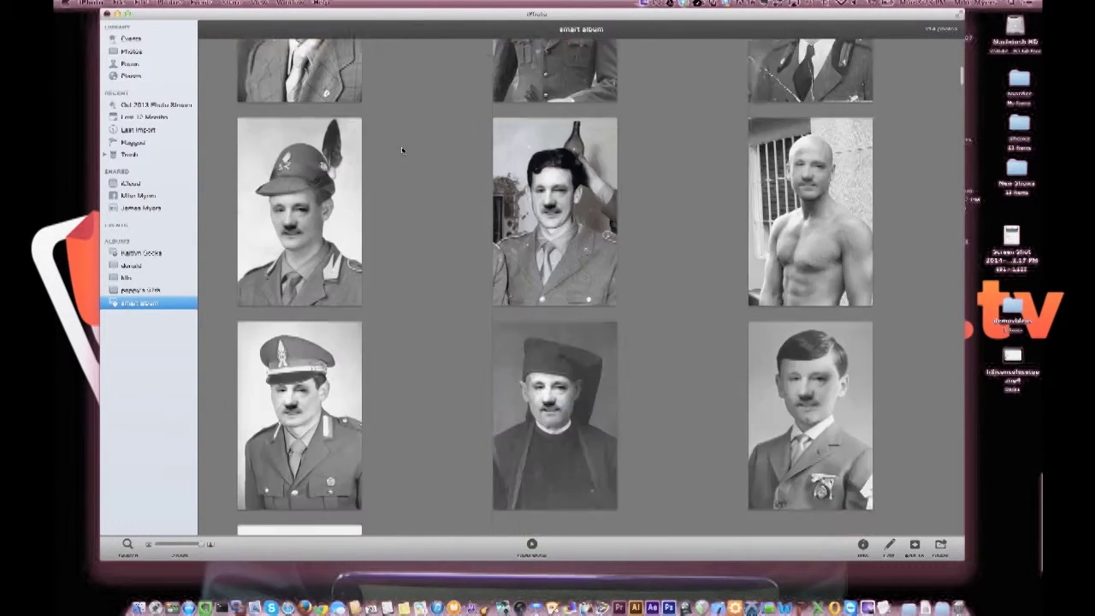
pyautogui.scroll(-10, 402, 151)
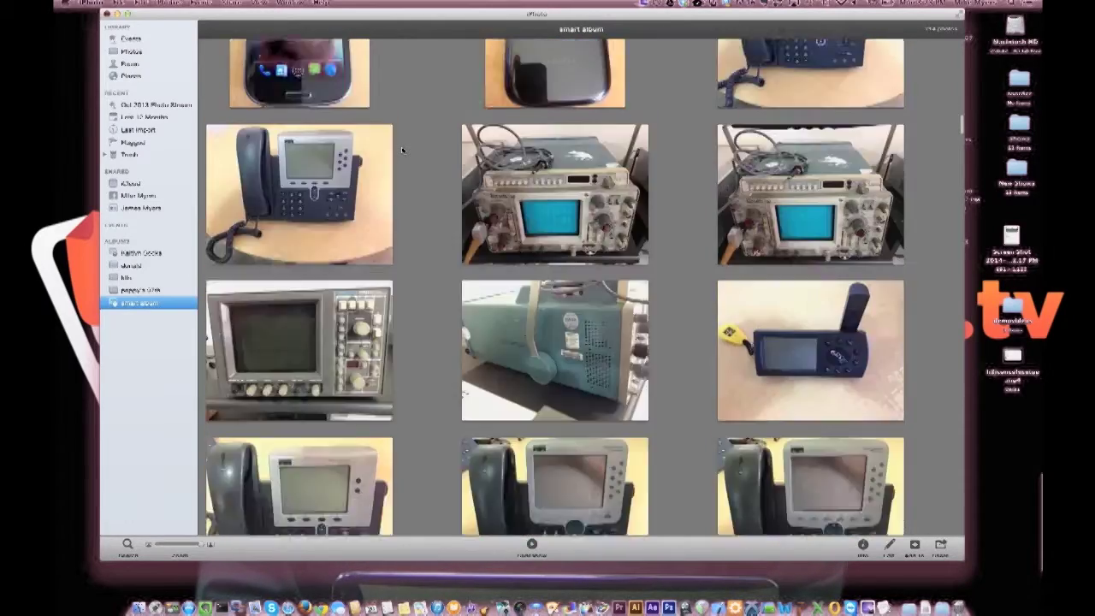
pyautogui.scroll(-15, 403, 151)
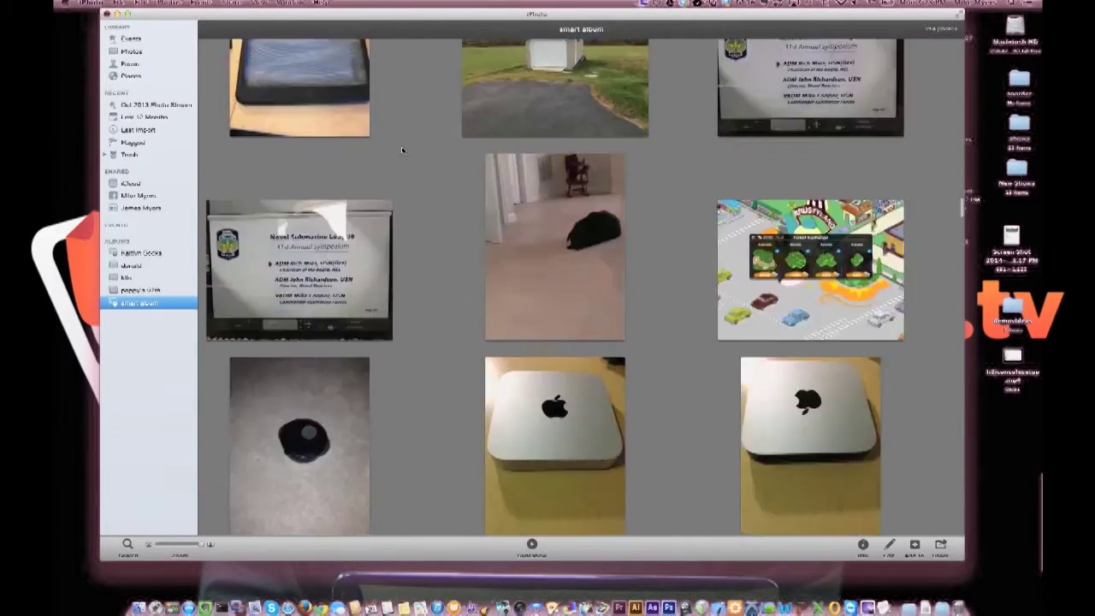
pyautogui.scroll(-20, 402, 151)
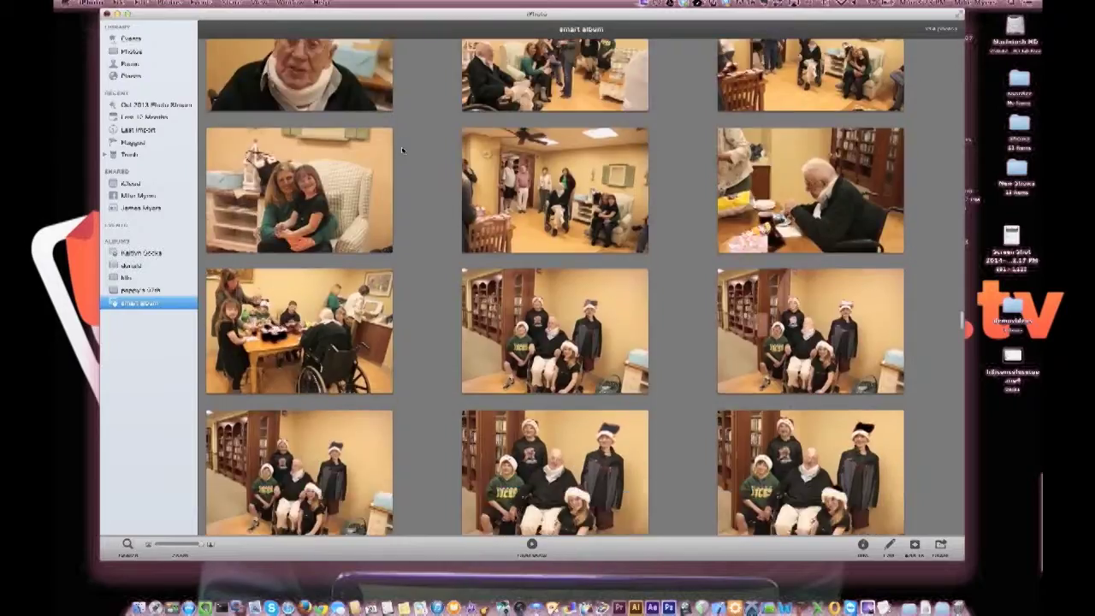
pyautogui.scroll(-20, 402, 150)
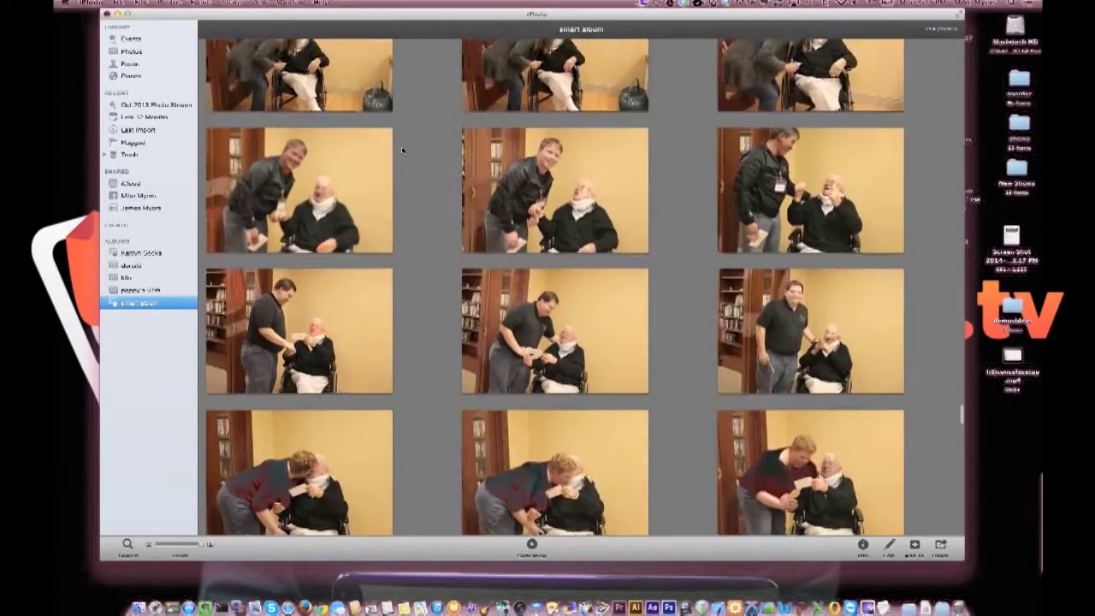
pyautogui.scroll(-20, 402, 150)
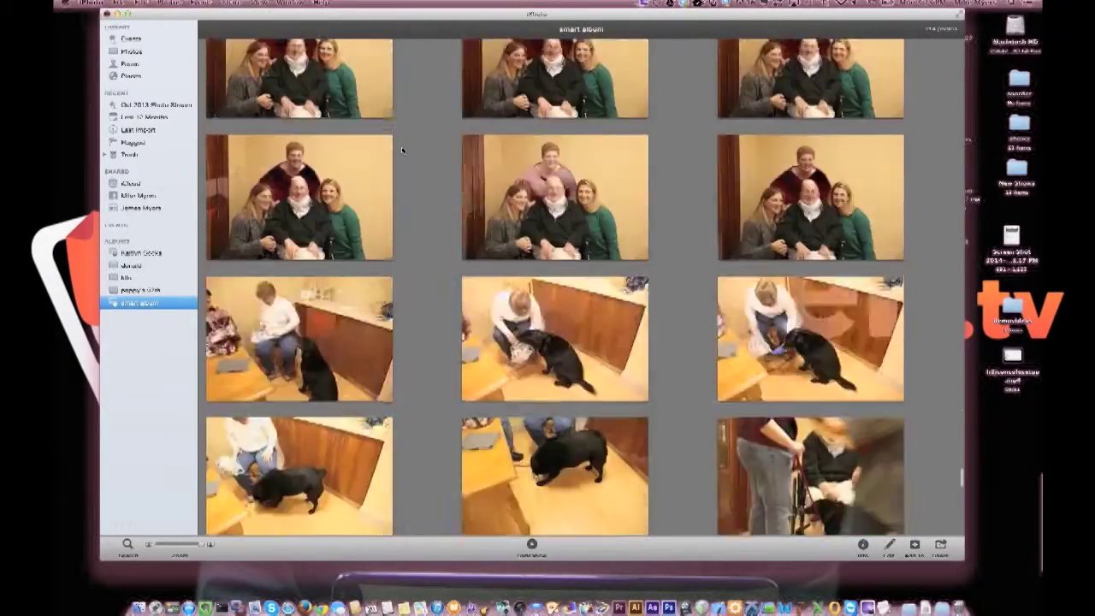
pyautogui.scroll(-15, 402, 151)
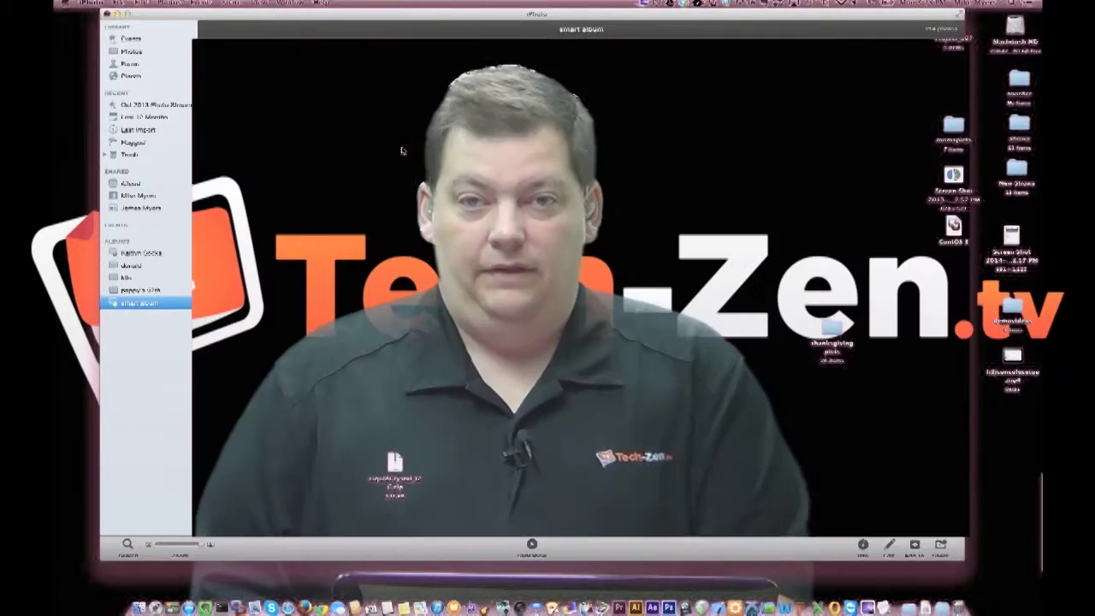
pyautogui.press('super+q')
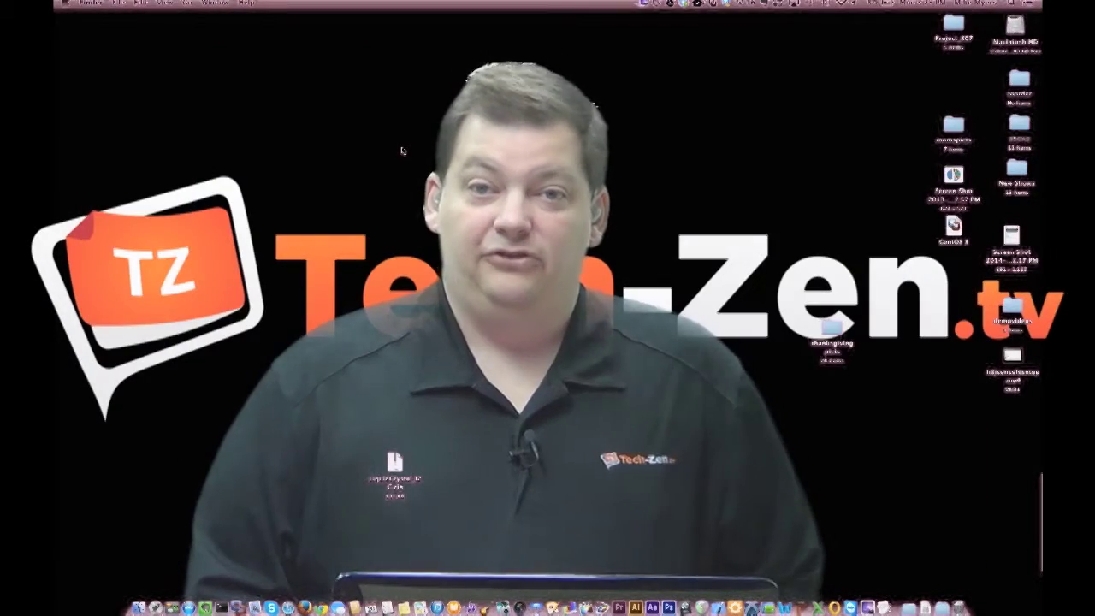